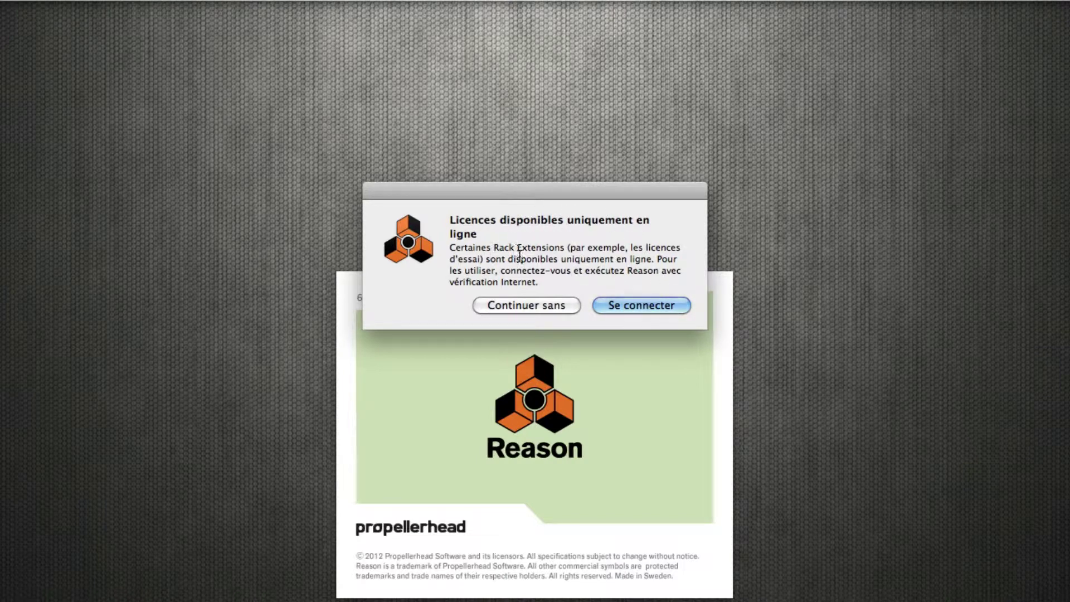
Step: Continue starting Reason without the online licences and open the preferences
left_click(531, 306)
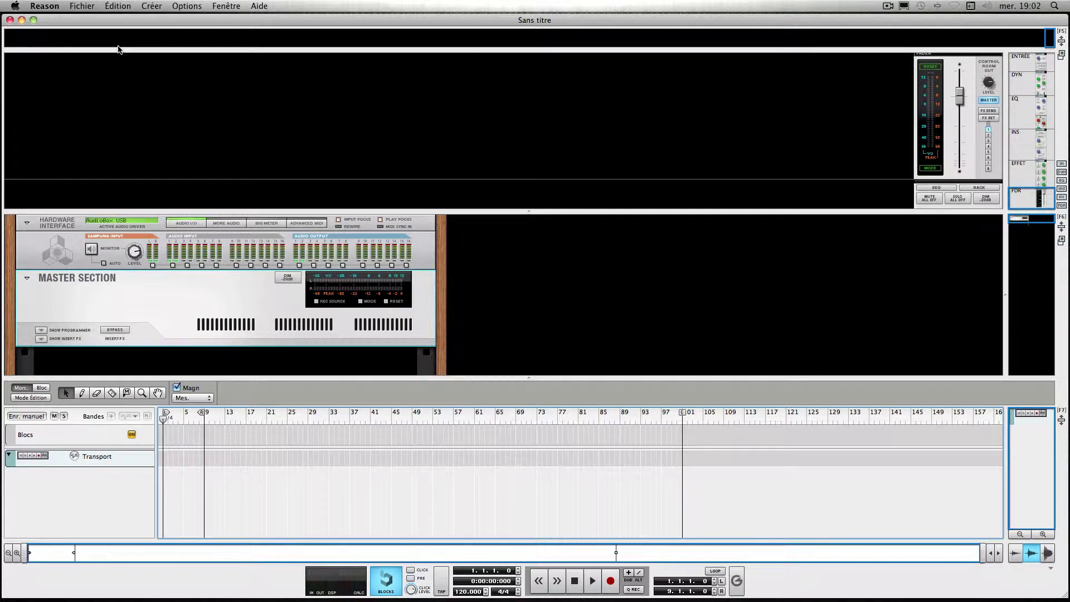
left_click(44, 6)
left_click(56, 37)
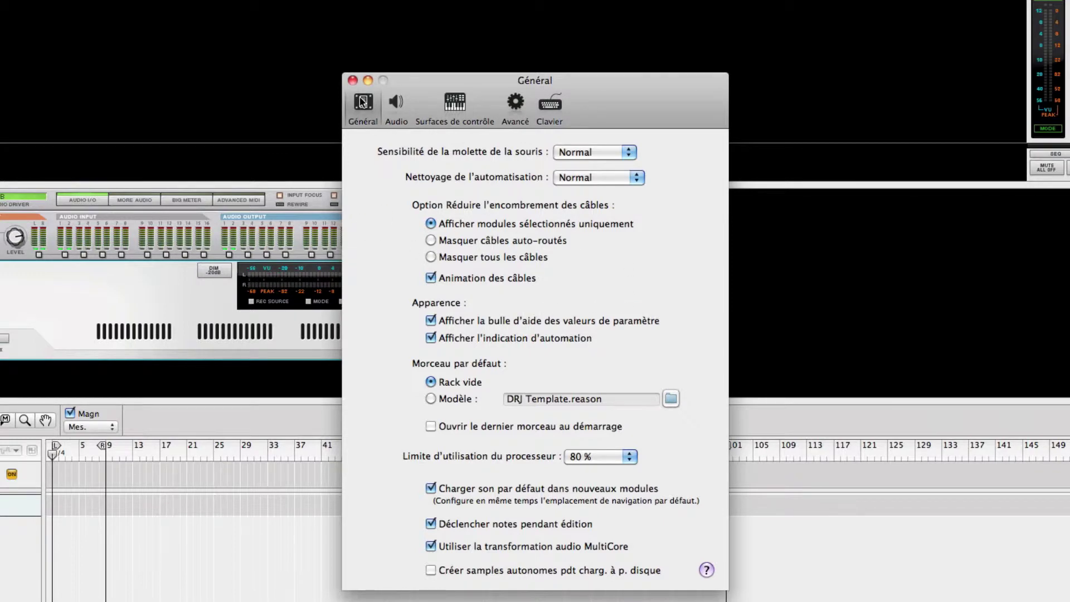
Step: Examine the available choices for mouse wheel sensitivity and automation cleanup in the general preferences
left_click(576, 151)
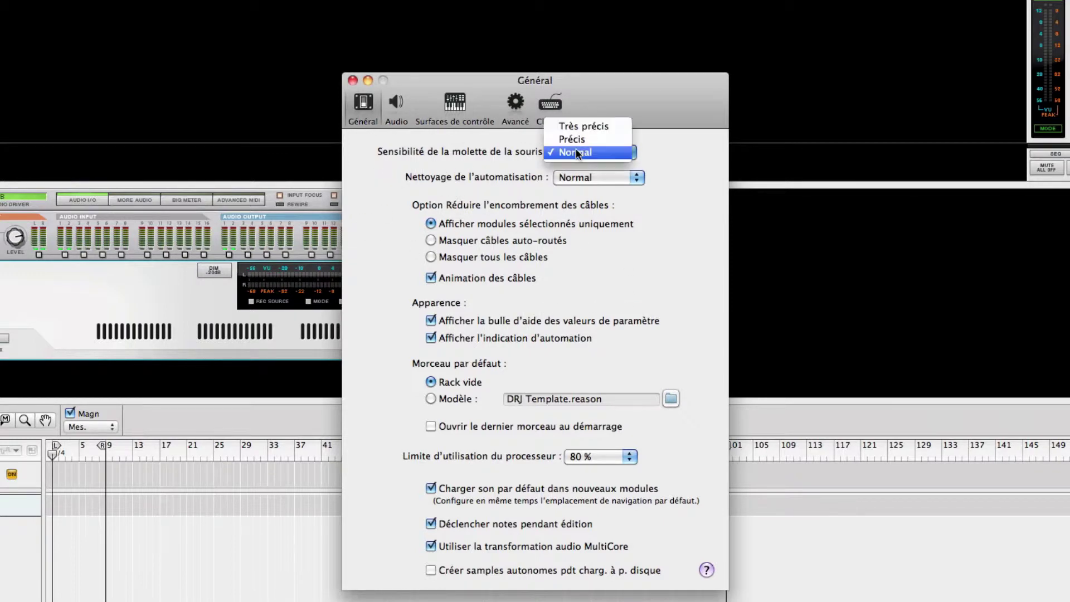
left_click(662, 148)
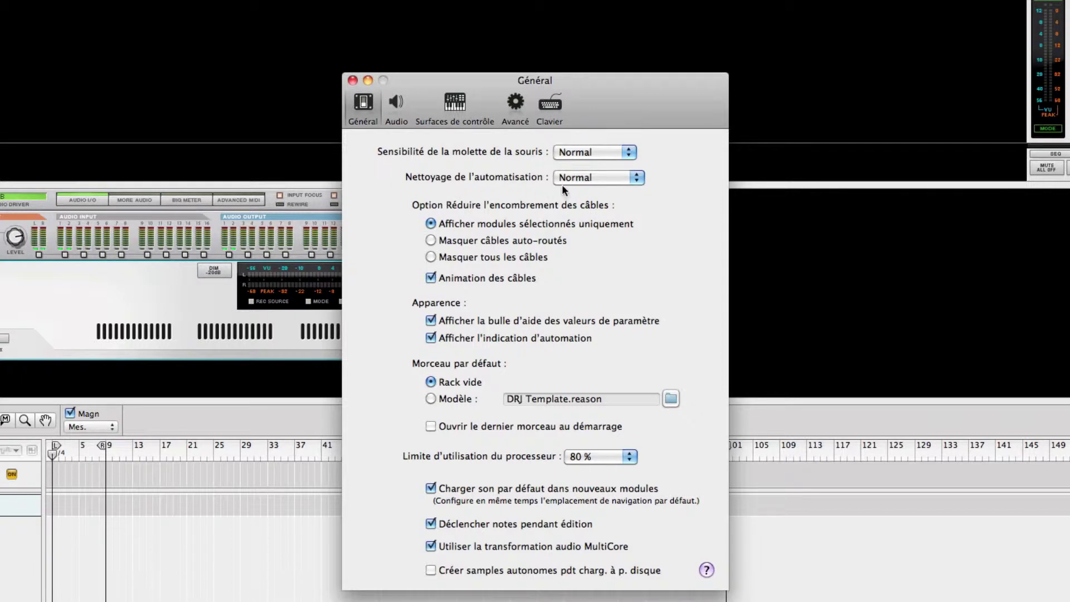
left_click(613, 178)
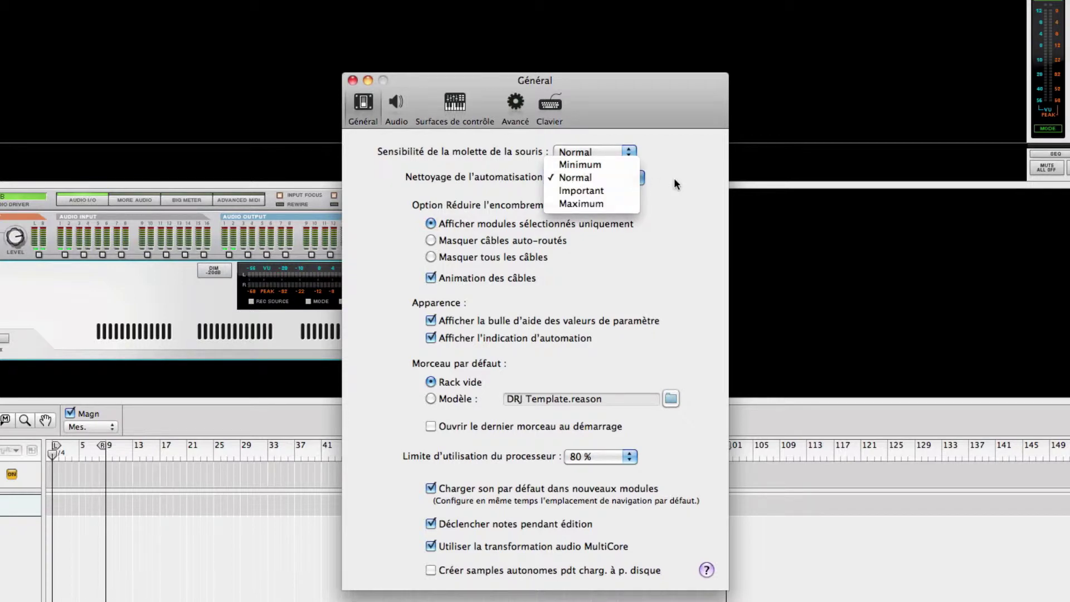
key("Escape")
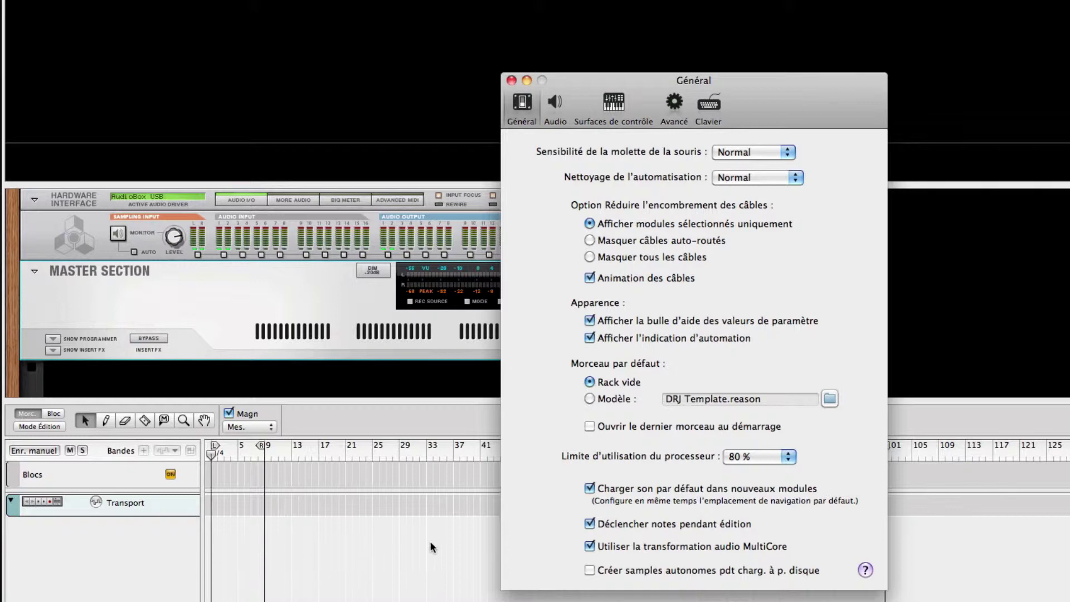
left_click(772, 176)
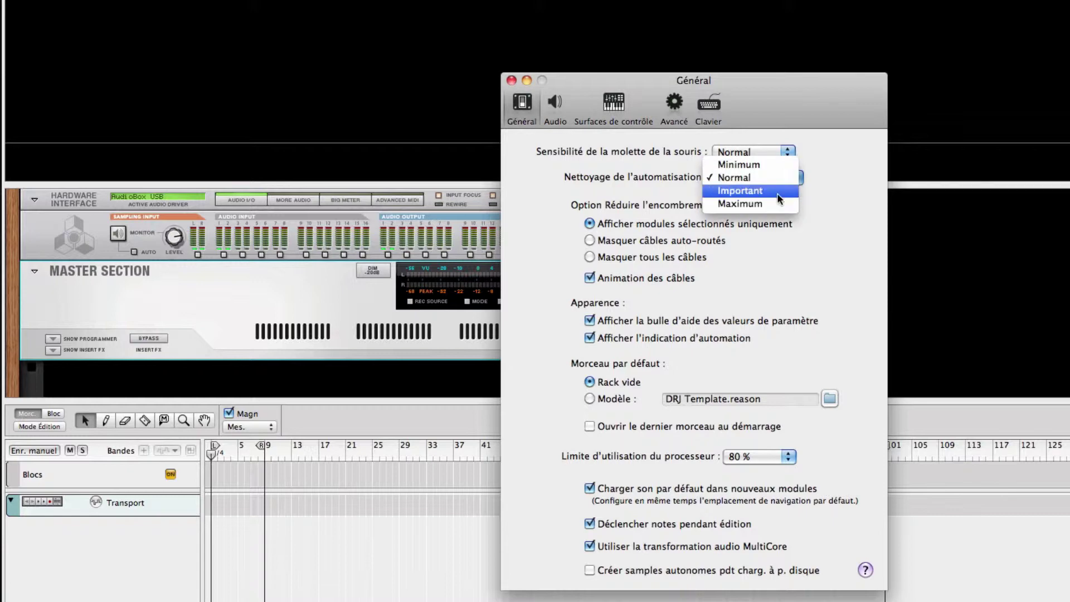
left_click(832, 208)
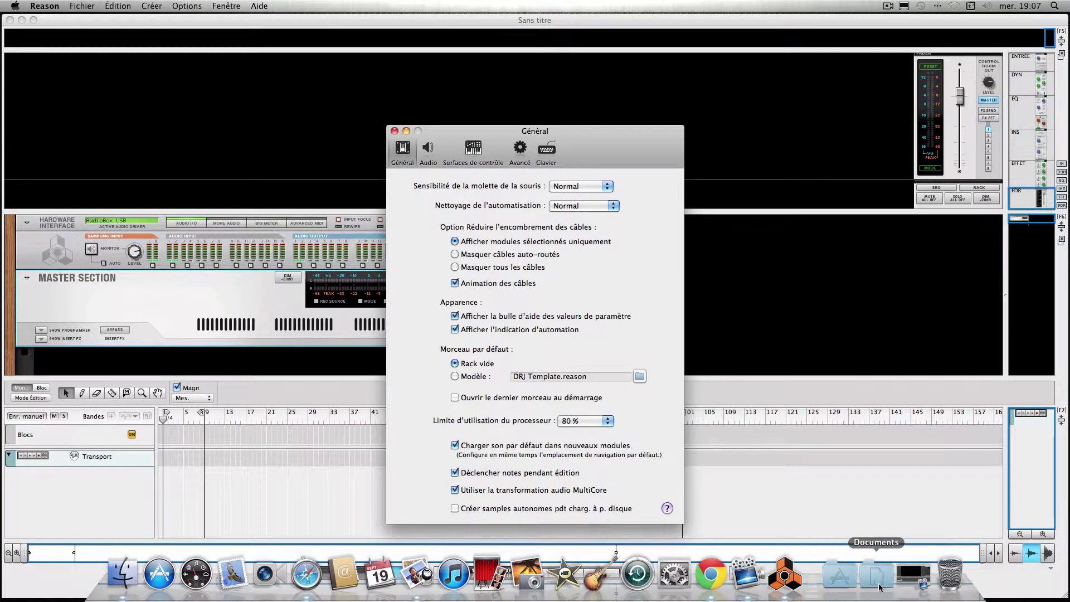
Step: Look up the song template in the Reason application folder and set the default song to the DRJ Template.reason model
left_click(851, 583)
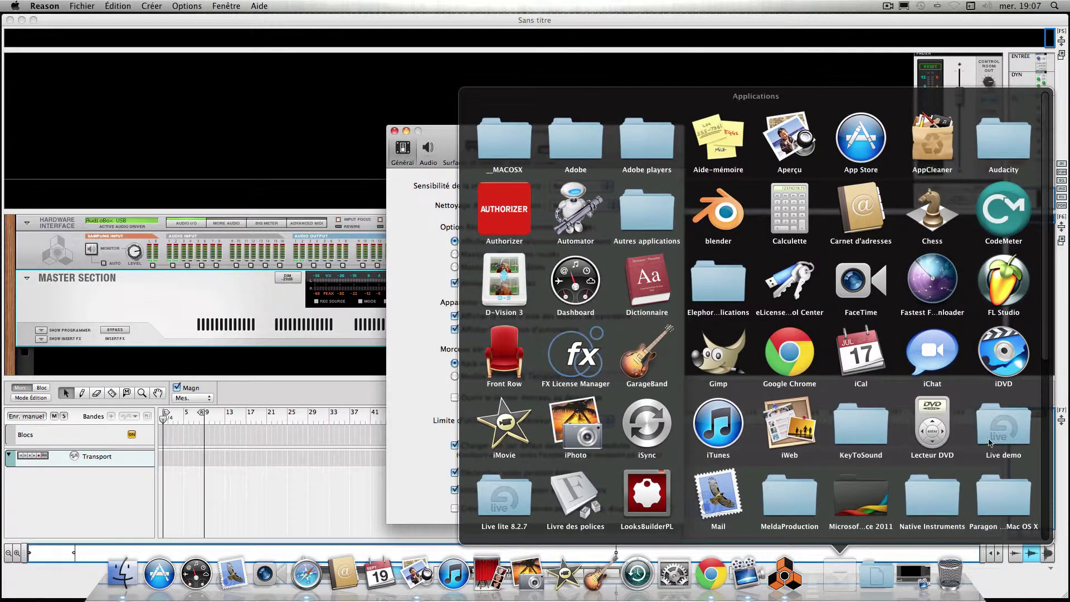
scroll(936, 433, "down", 3)
left_click(936, 440)
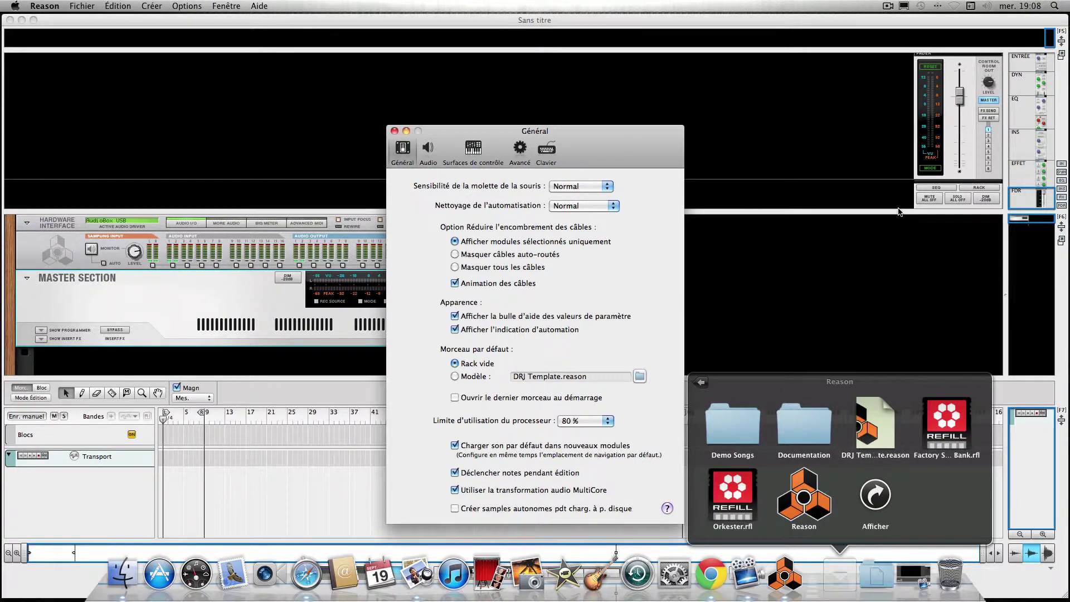
left_click(455, 377)
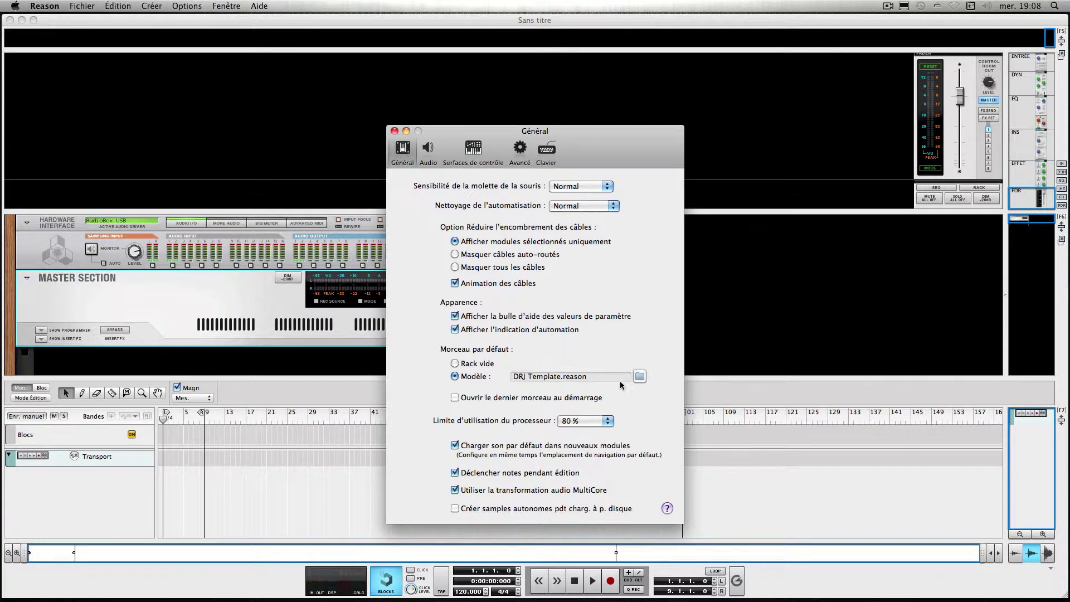
left_click(395, 133)
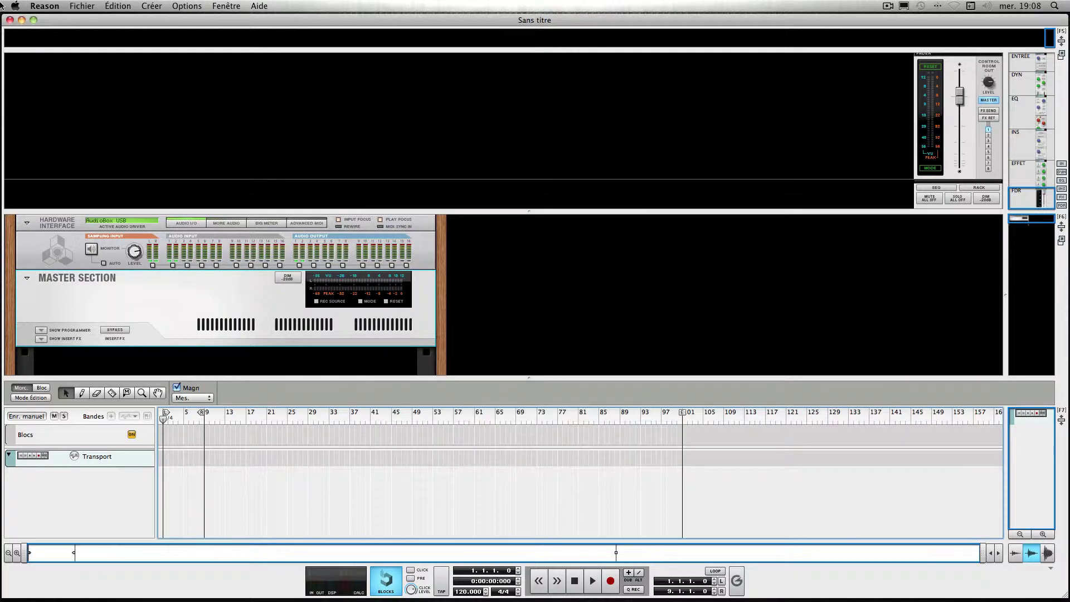
Step: Quit Reason and relaunch it from the Reason folder in the applications
left_click(43, 6)
left_click(86, 120)
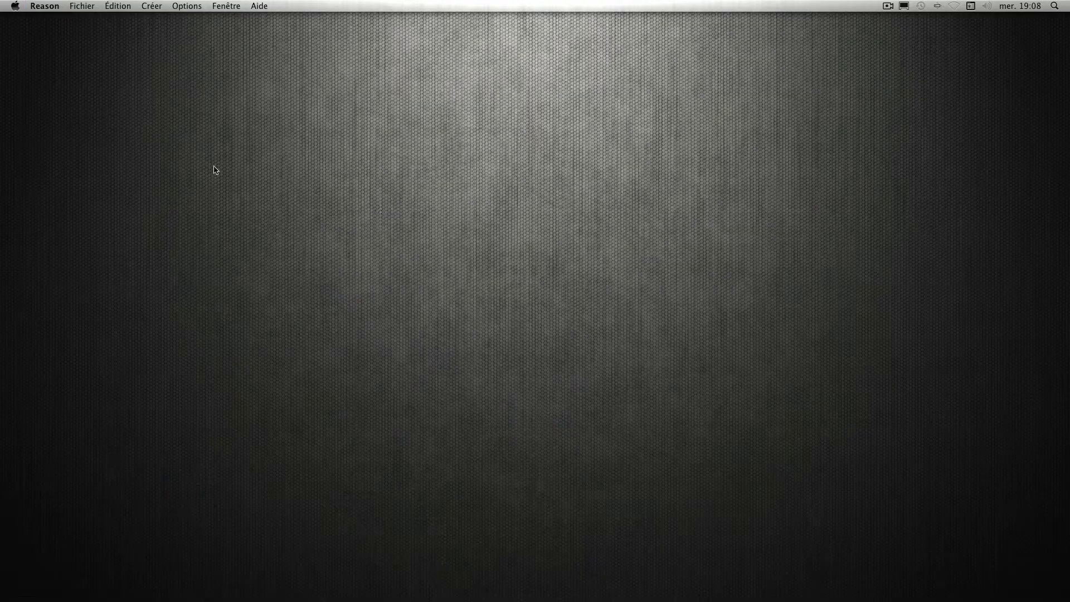
mouse_move(805, 599)
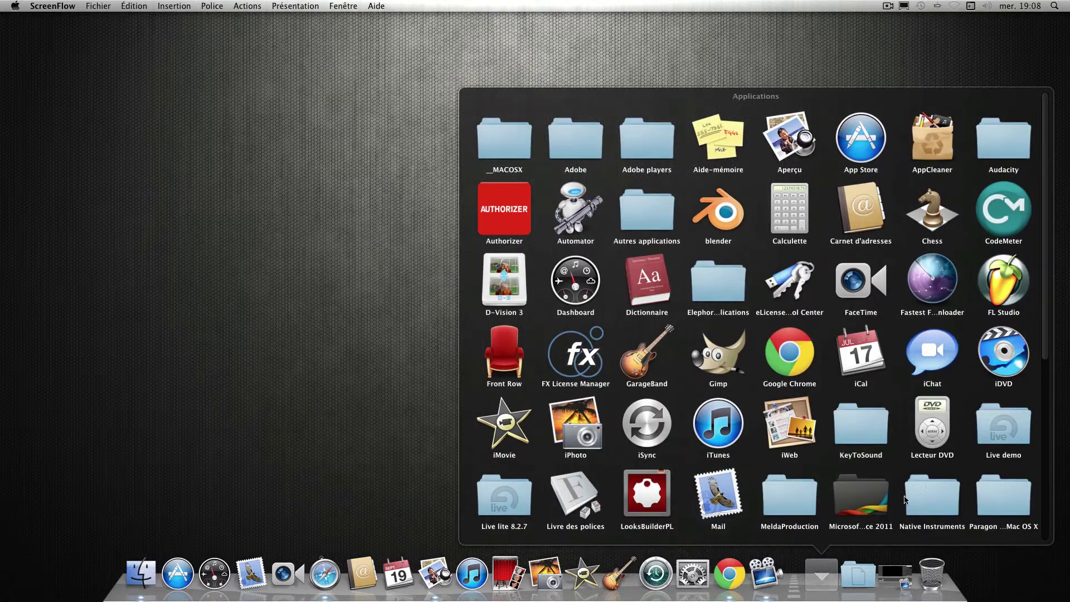
scroll(940, 425, "down", 3)
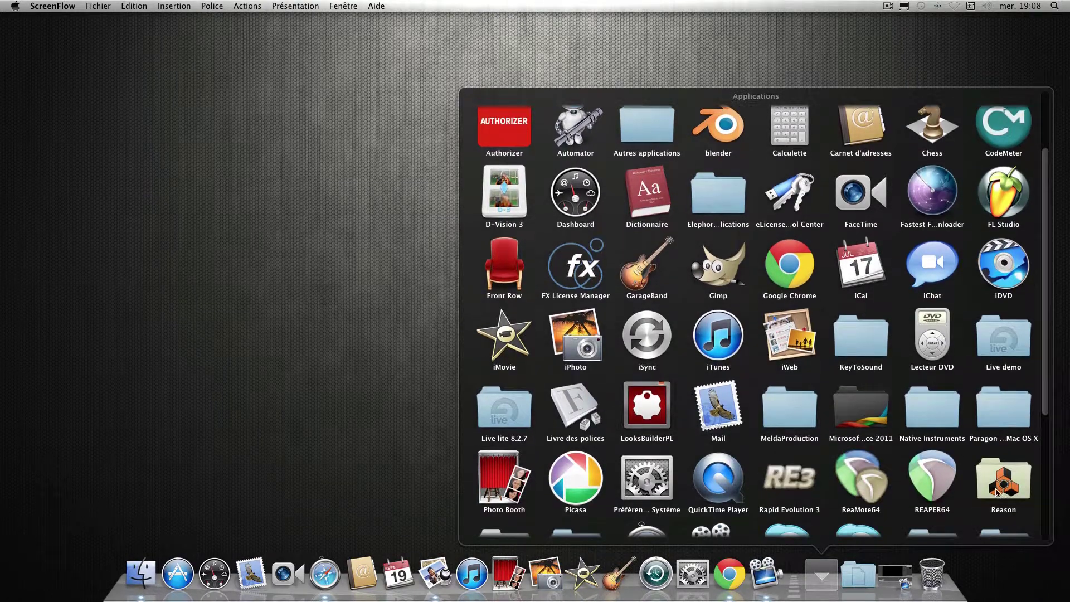
left_click(983, 486)
left_click(791, 494)
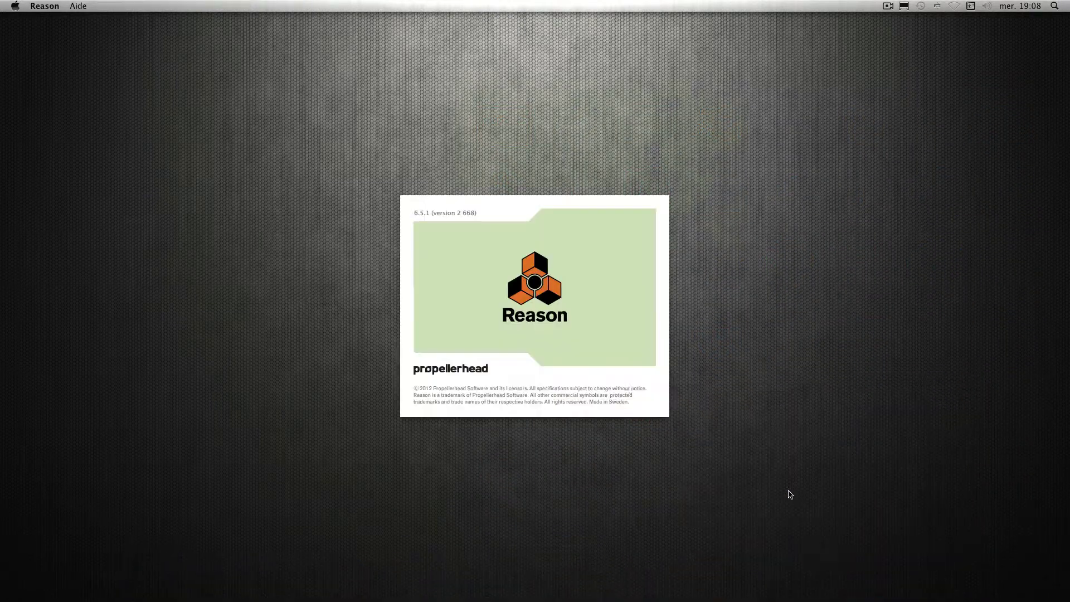
left_click(535, 218)
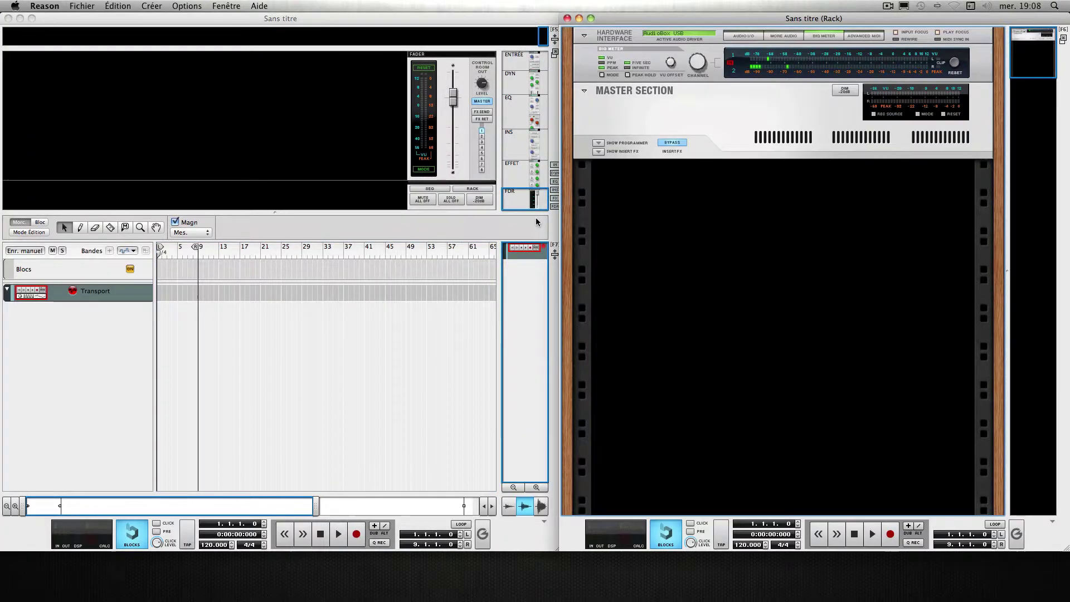
Step: Enlarge the main song window and the detached rack window vertically to fill the screen height
left_click_drag(556, 552, 556, 588)
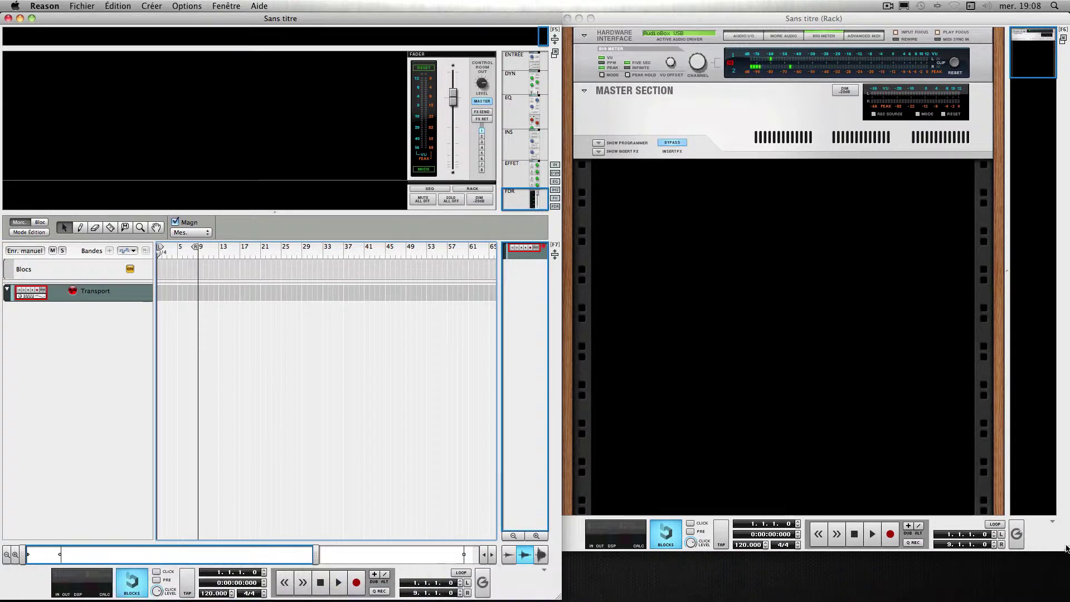
left_click_drag(1057, 539, 1057, 588)
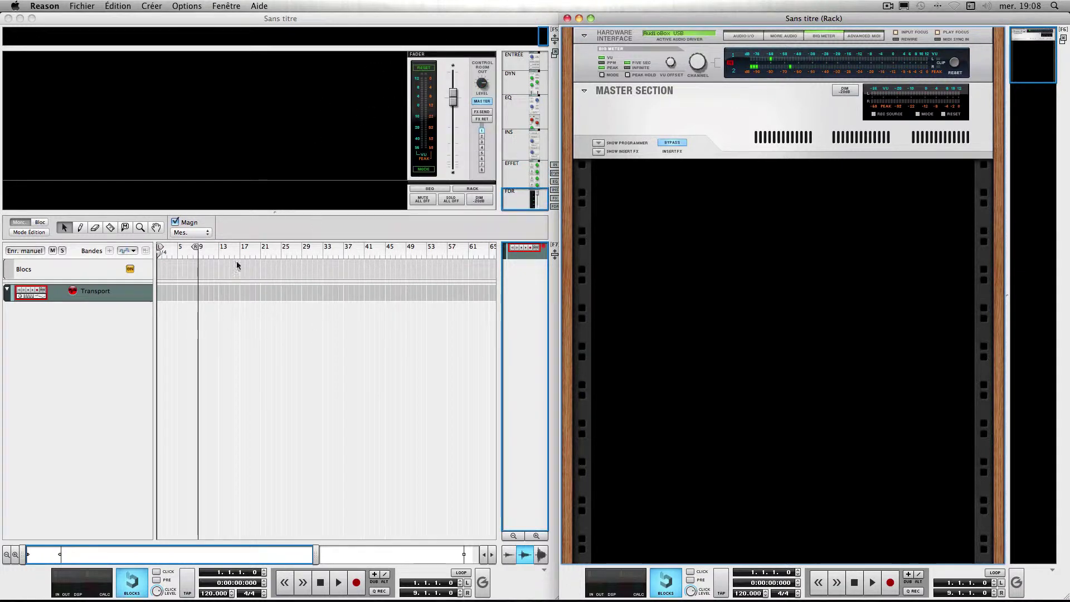
Step: Reopen the preferences, show the audio settings and examine the list of available audio devices
left_click(49, 6)
left_click(49, 37)
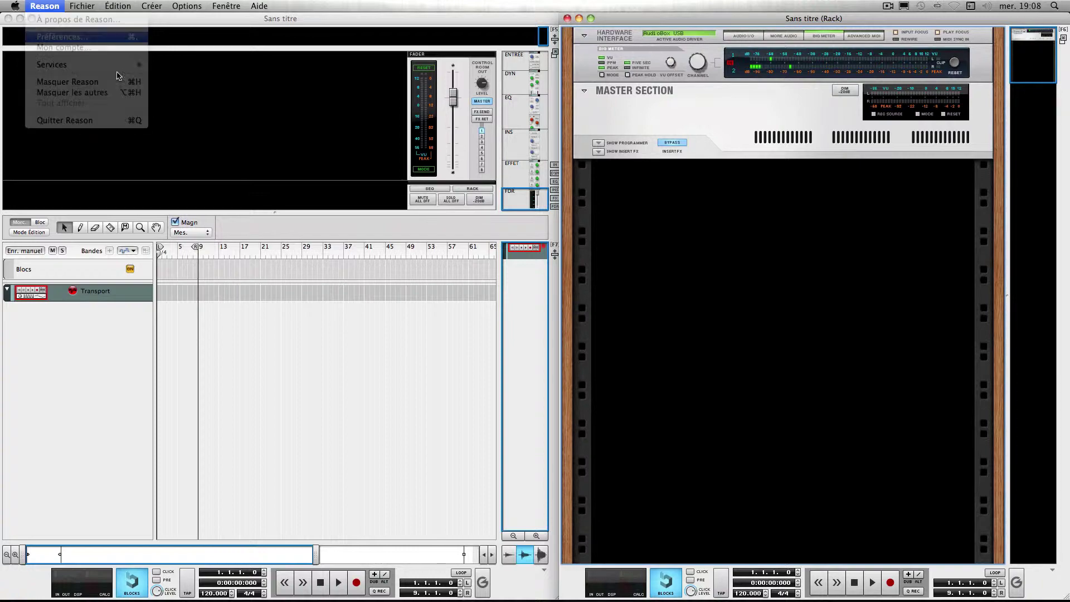
left_click_drag(859, 146, 587, 95)
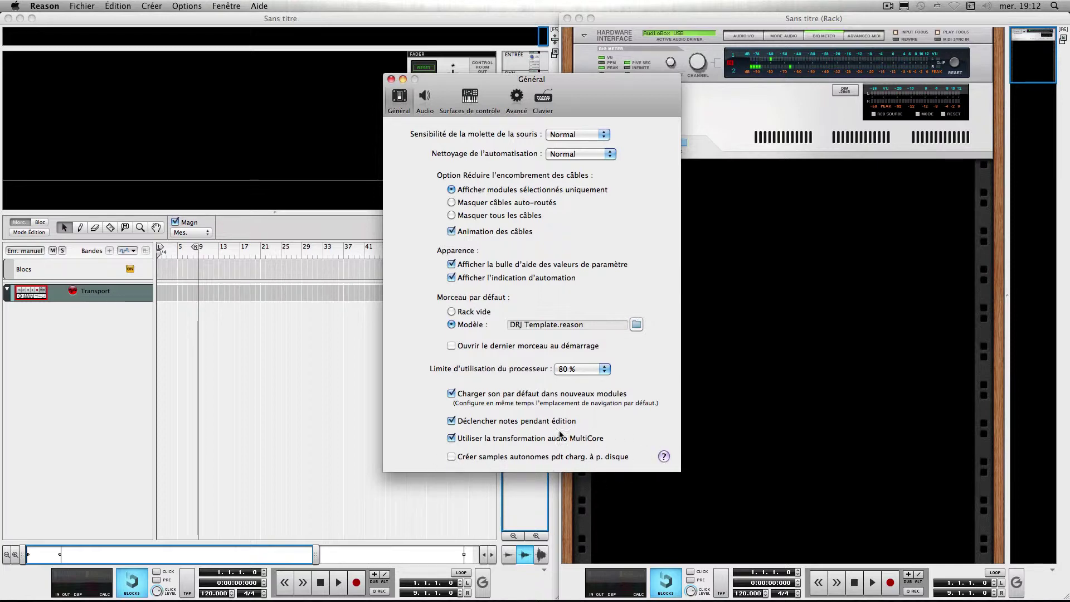
left_click(425, 96)
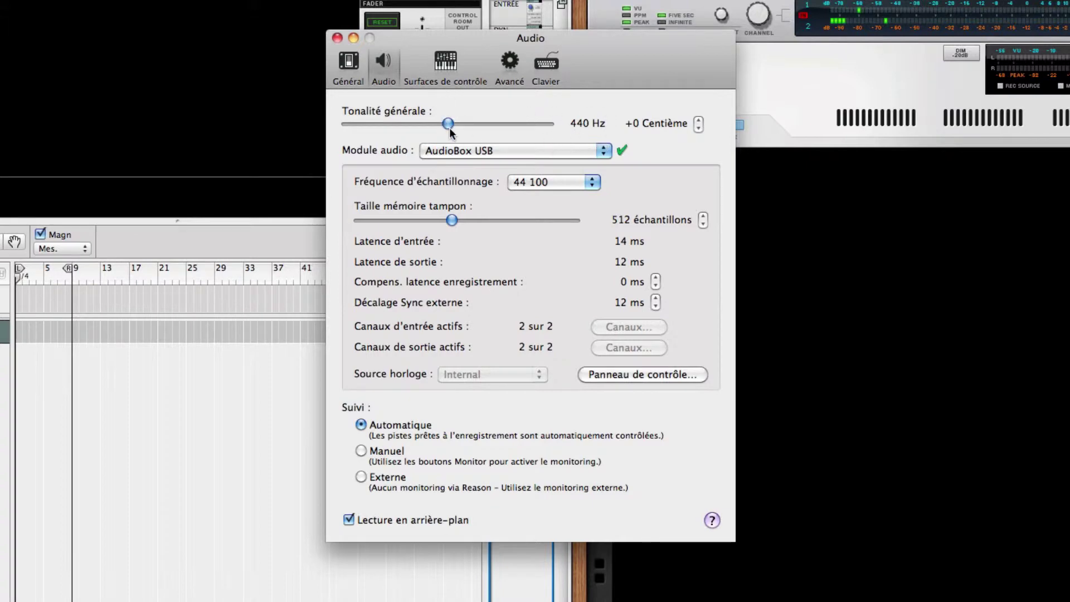
left_click(476, 149)
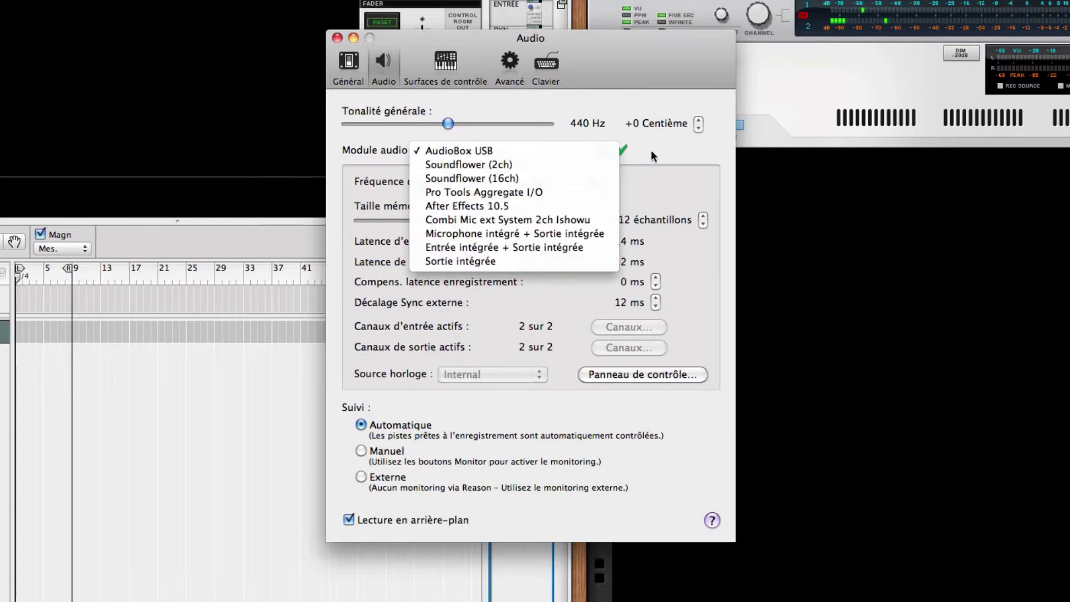
left_click(666, 151)
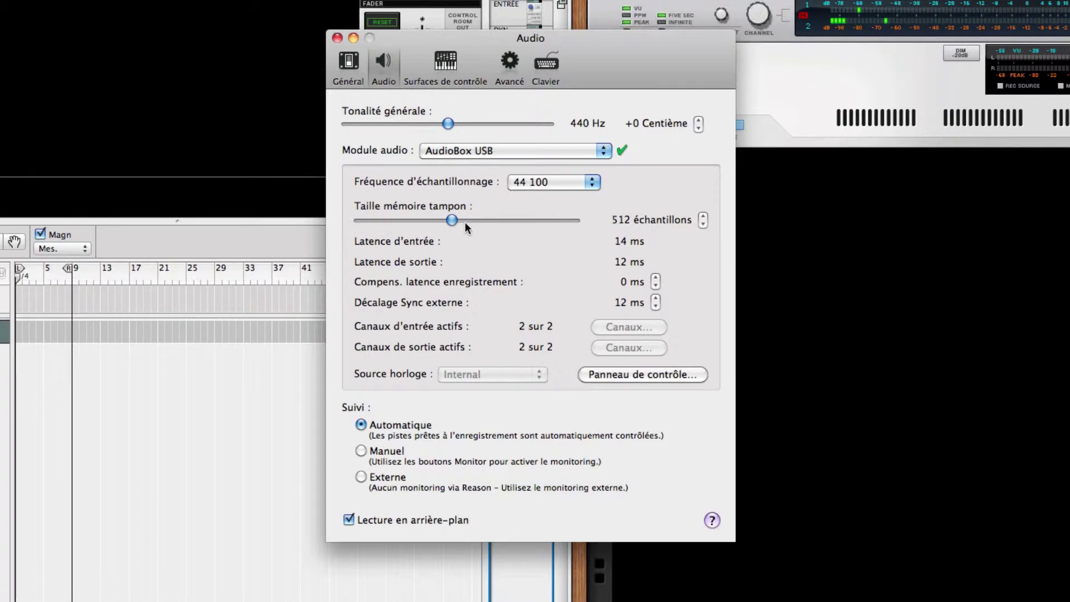
Step: Try a larger audio buffer size and return it to 512 samples
mouse_move(450, 222)
left_mouse_down()
mouse_move(551, 224)
mouse_move(460, 226)
left_mouse_up()
left_click_drag(453, 219, 517, 221)
left_click_drag(516, 220, 451, 222)
Step: Delete the M-Audio Axiom 61 keyboard from the attached control surfaces
left_click(446, 77)
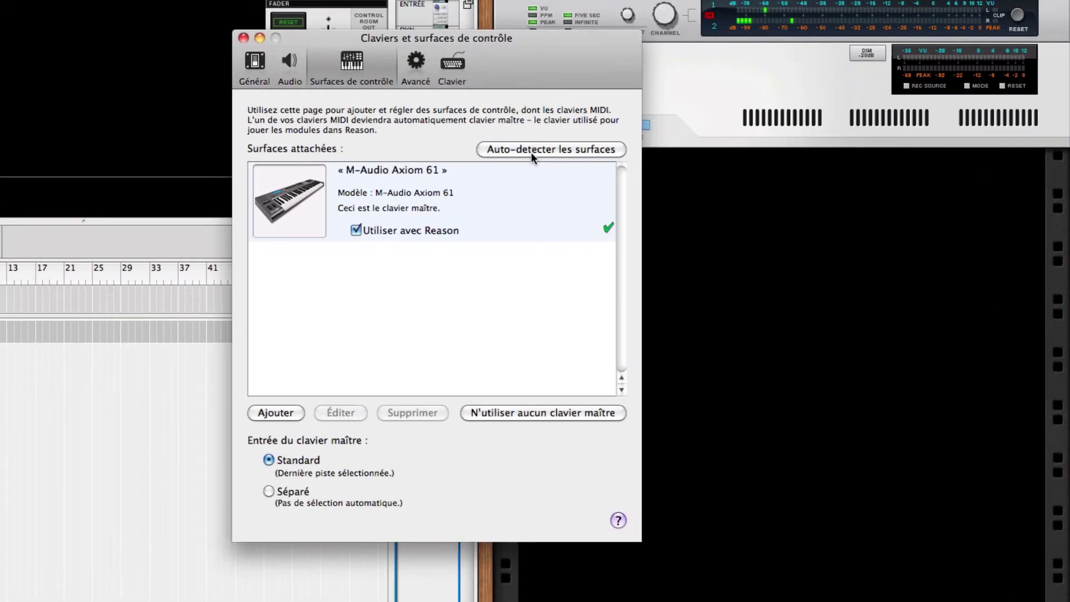
left_click(530, 152)
left_click(417, 210)
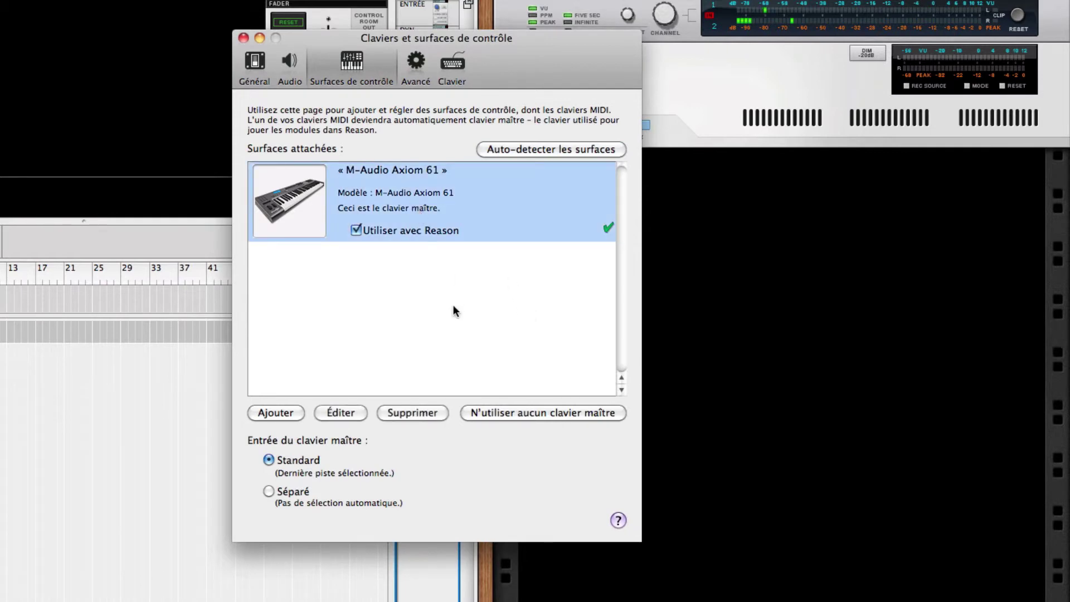
left_click(416, 413)
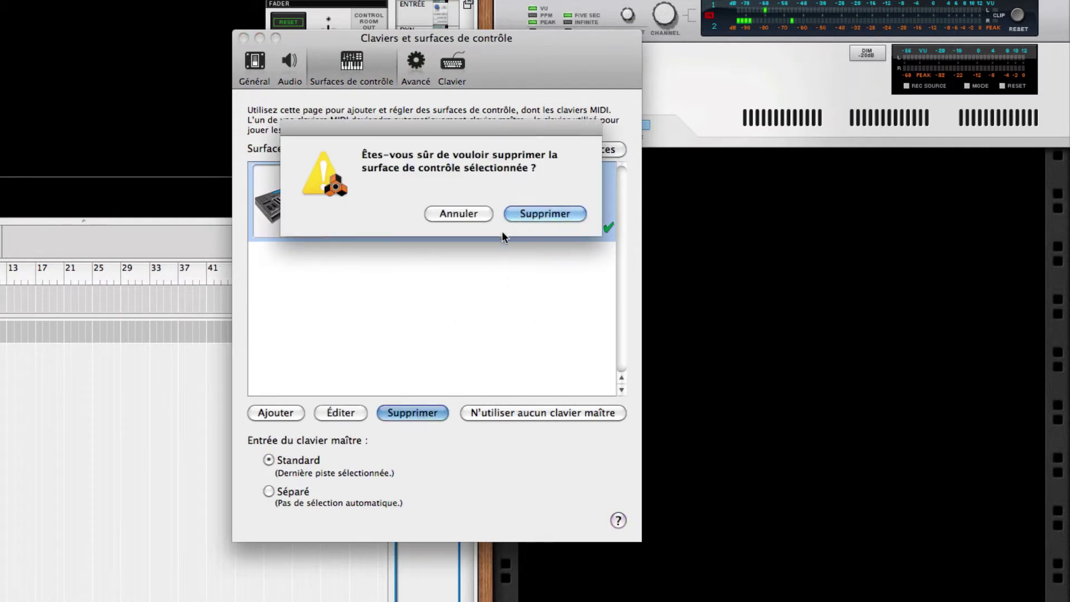
left_click(519, 214)
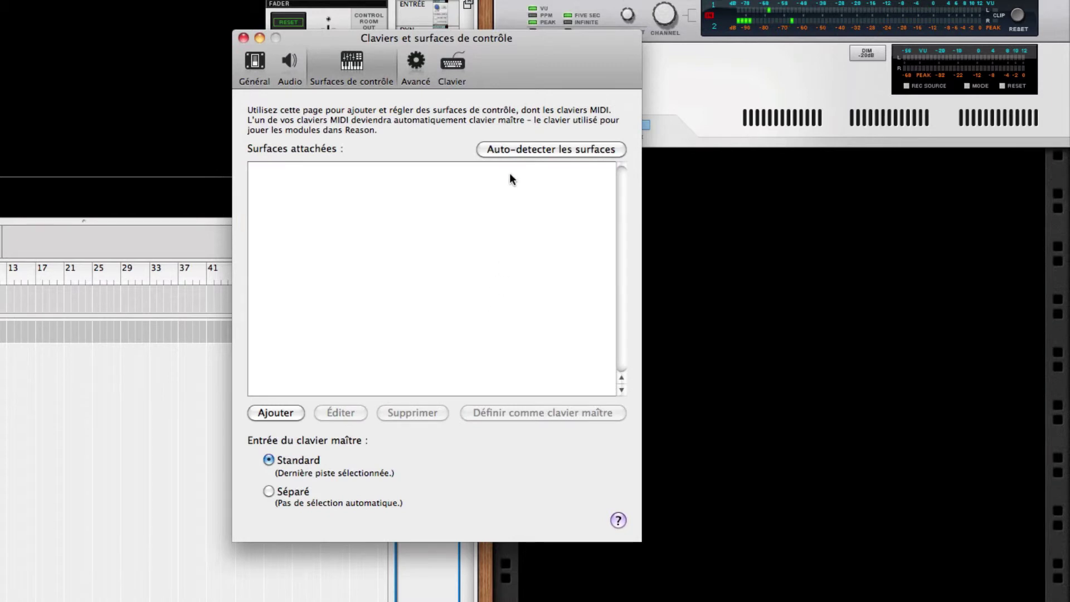
Step: Auto-detect the connected control surfaces, accepting the overwrite of preset 10 on the Axiom
left_click(527, 150)
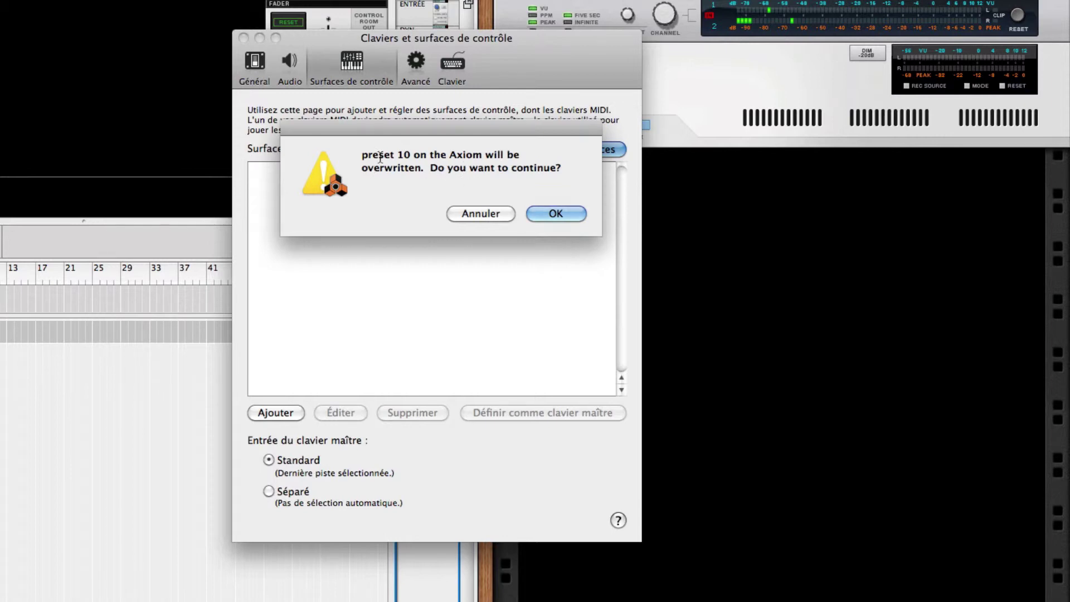
left_click(544, 211)
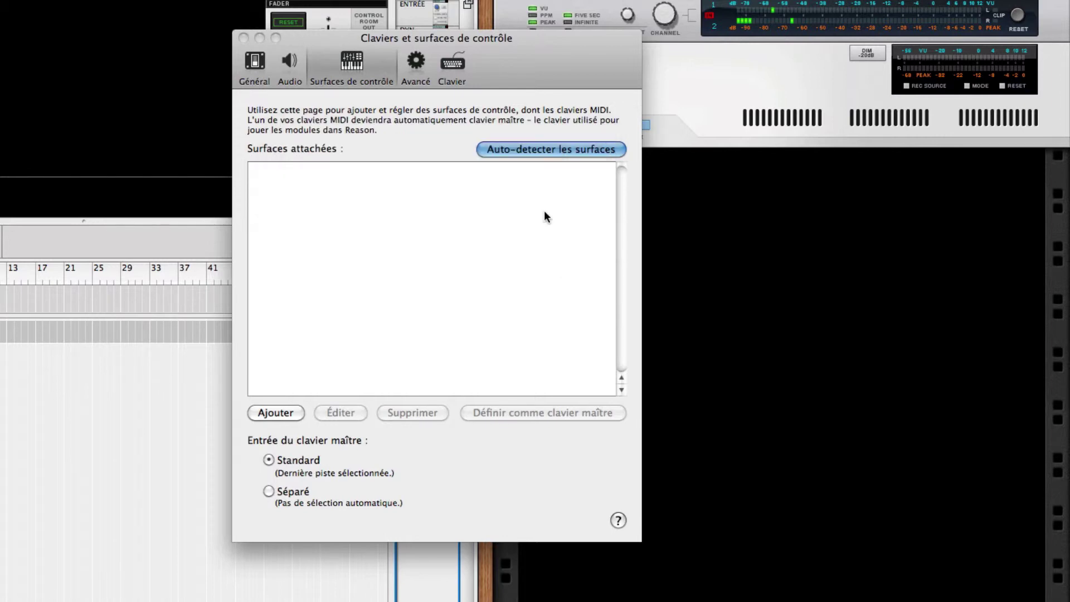
left_click(538, 215)
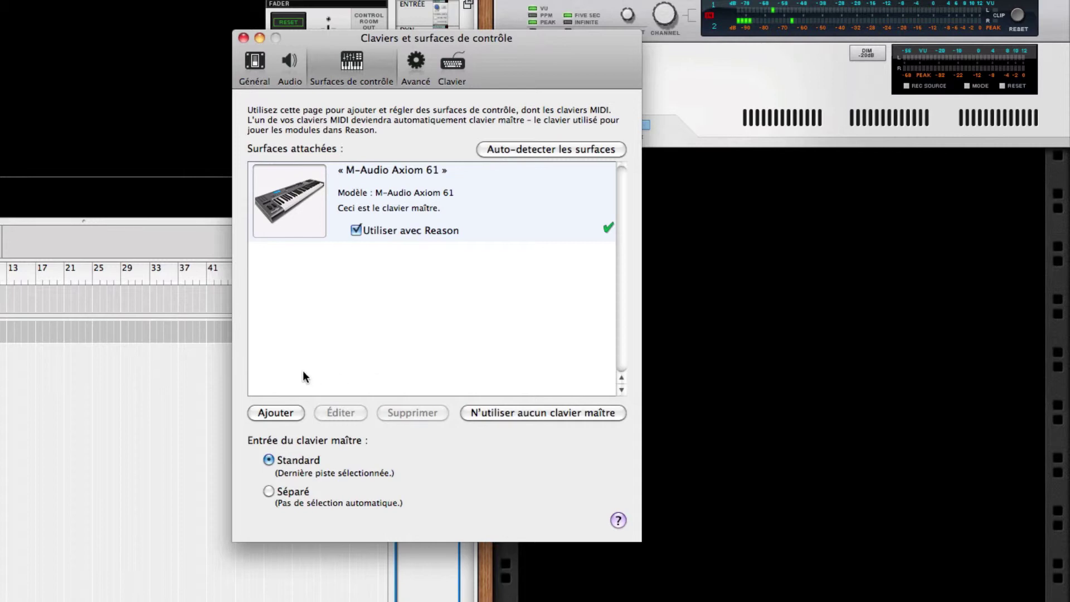
Step: Start adding a control surface with manufacturer <Other> and model MIDI Control Keyboard, and check the other generic models available
left_click(291, 413)
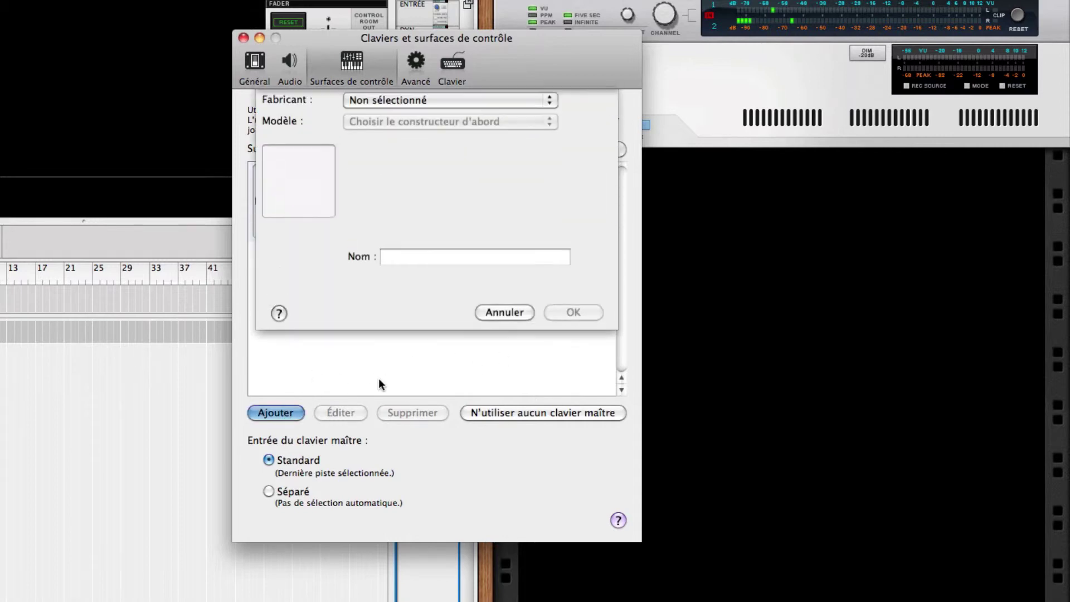
left_click(386, 105)
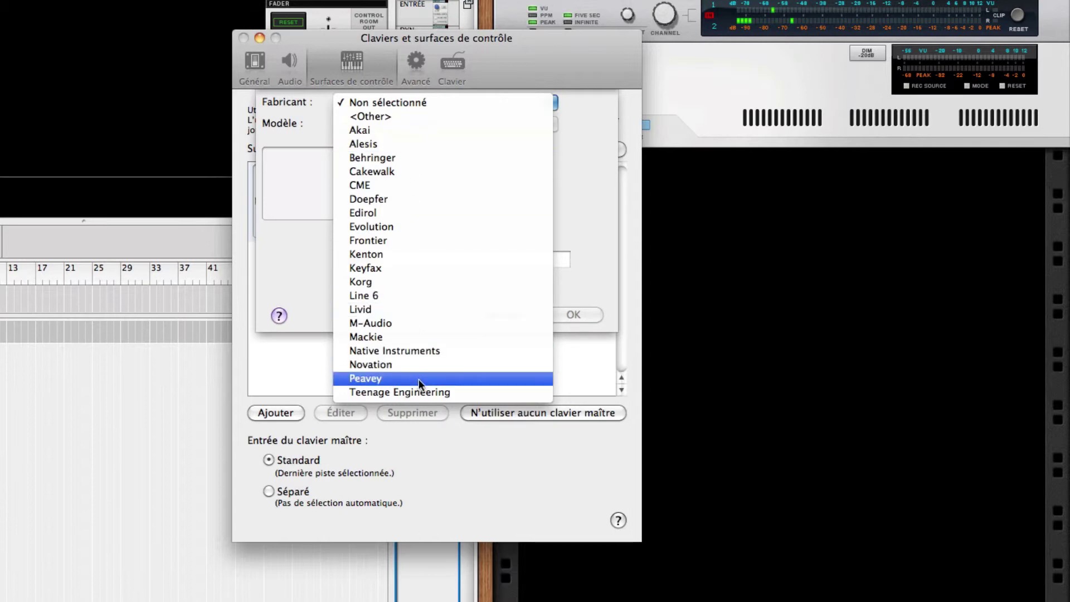
left_click(417, 117)
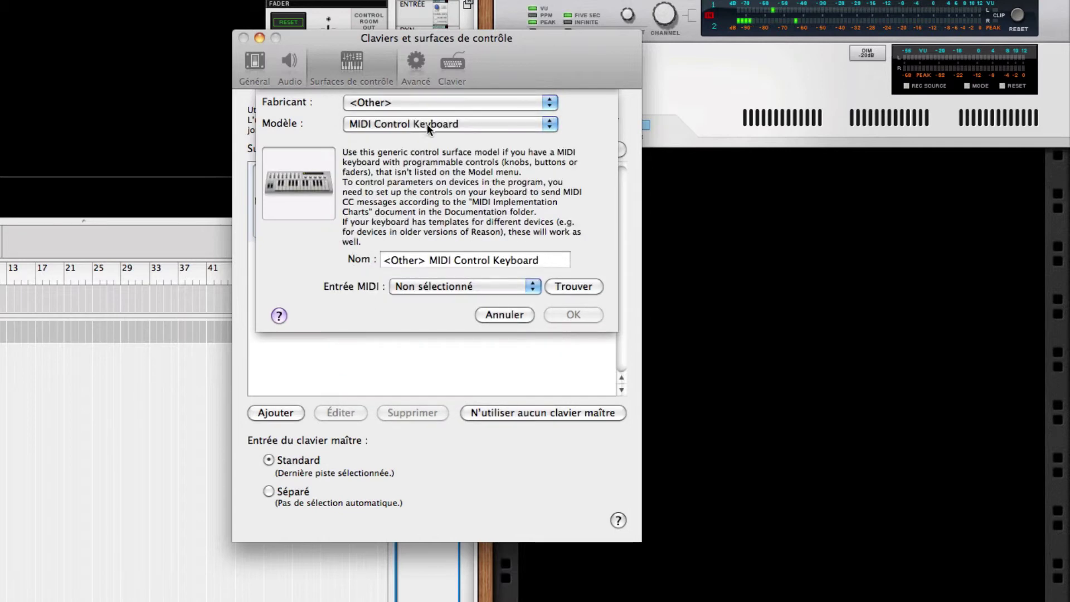
left_click(412, 124)
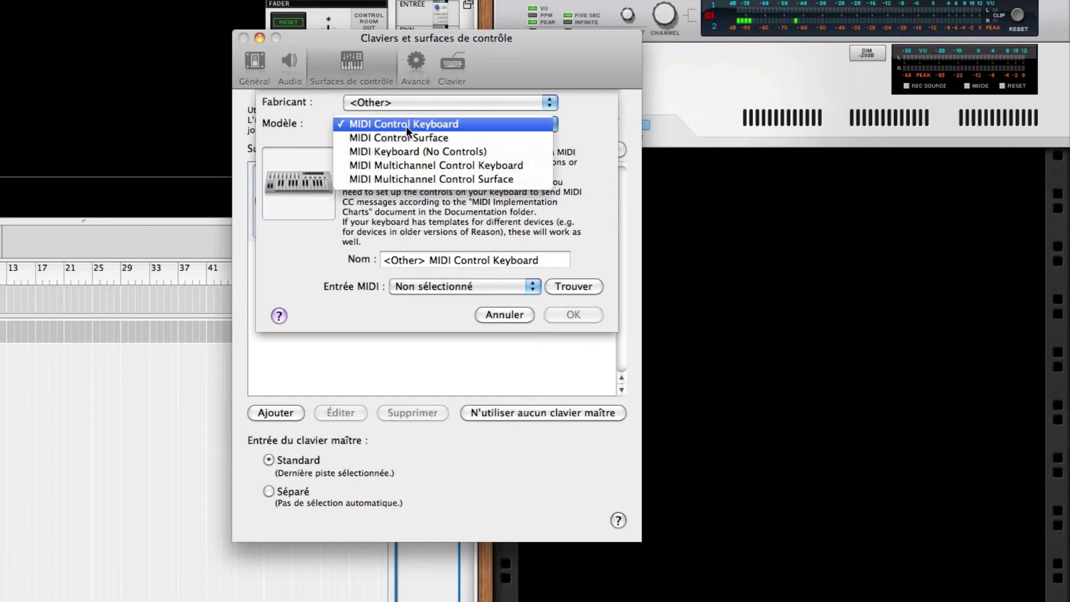
left_click(586, 119)
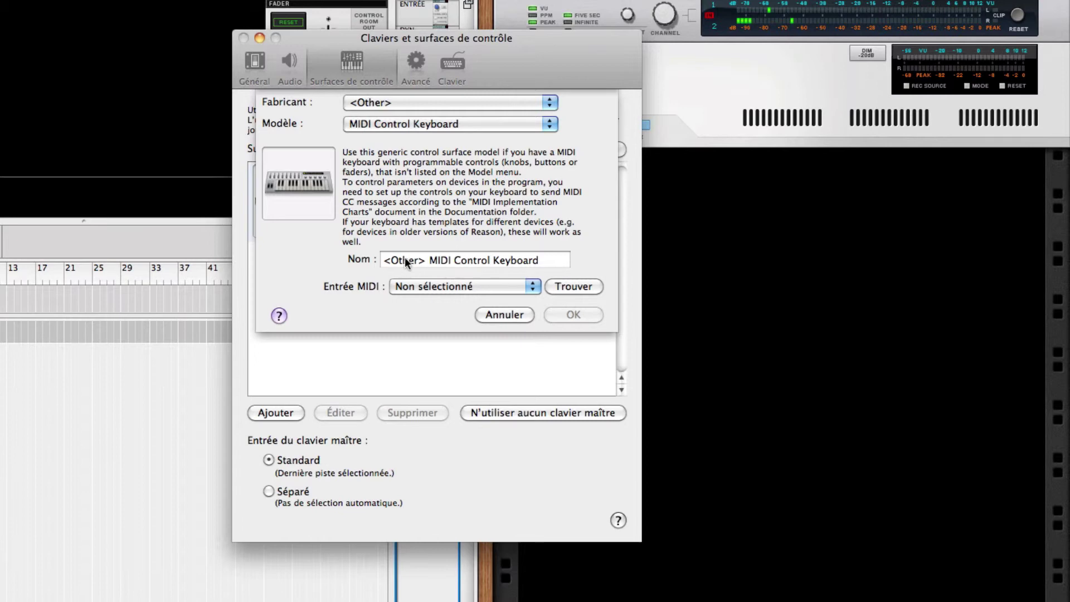
Step: Name the new keyboard "clavier inconnu" and set its MIDI input to AudioBox USB
left_click(547, 257)
left_click_drag(540, 255, 359, 265)
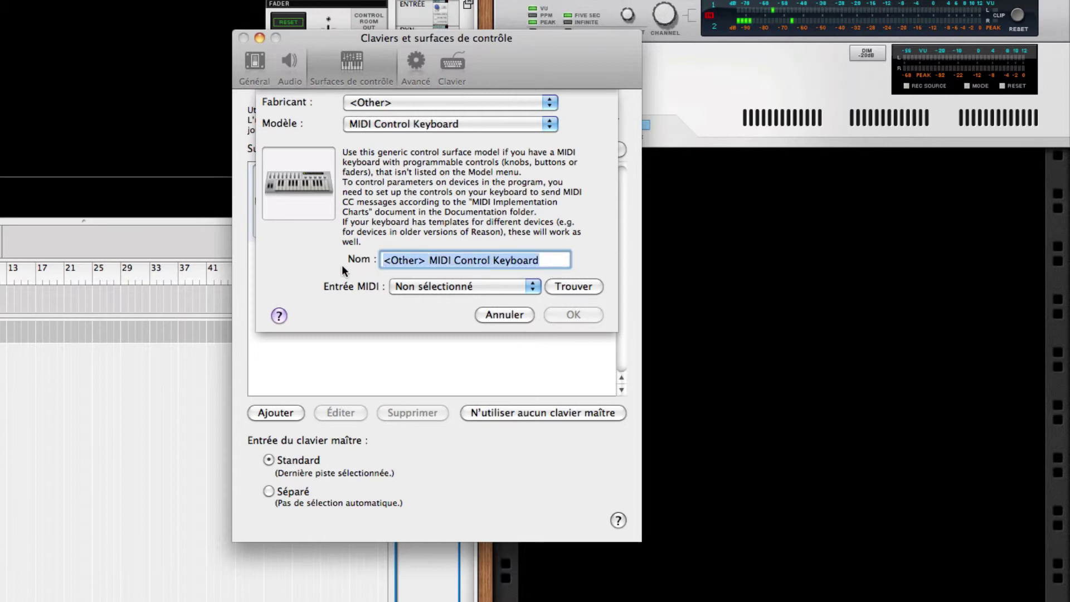
type("clavier")
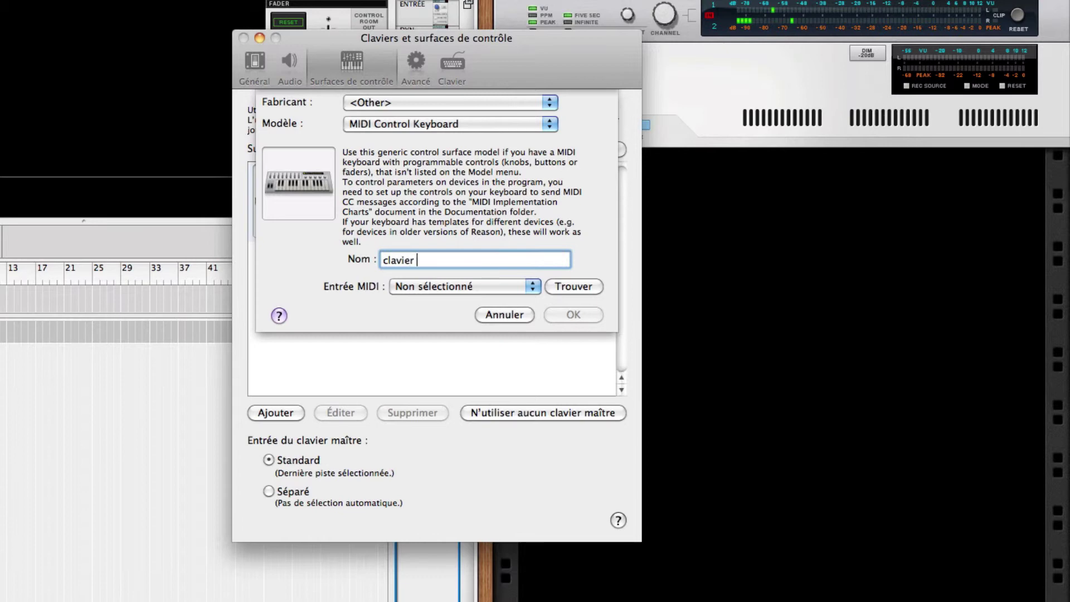
type(" inconnu")
left_click(442, 289)
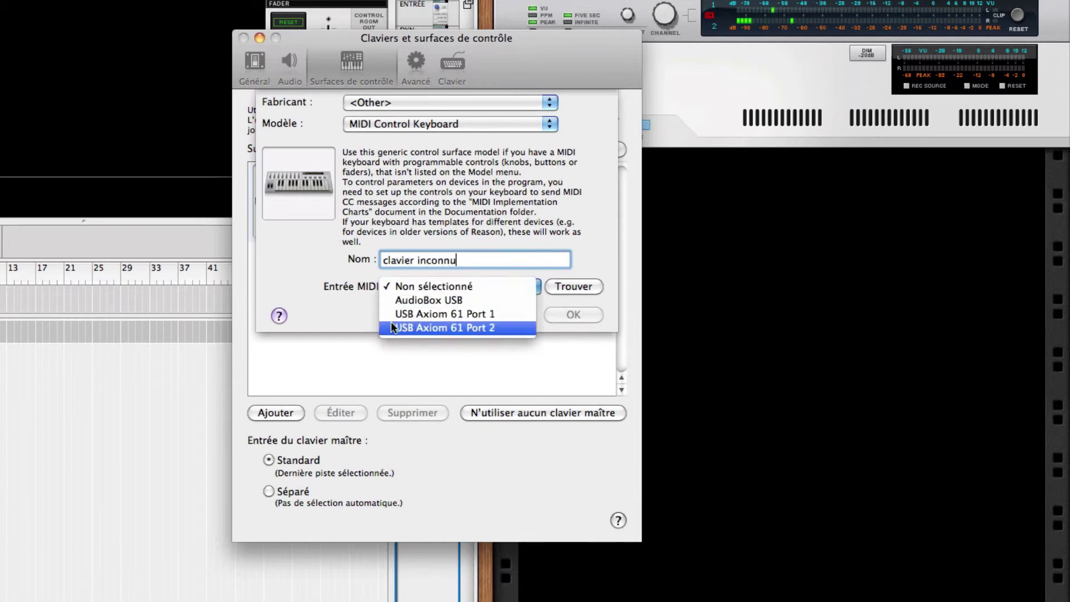
left_click(396, 301)
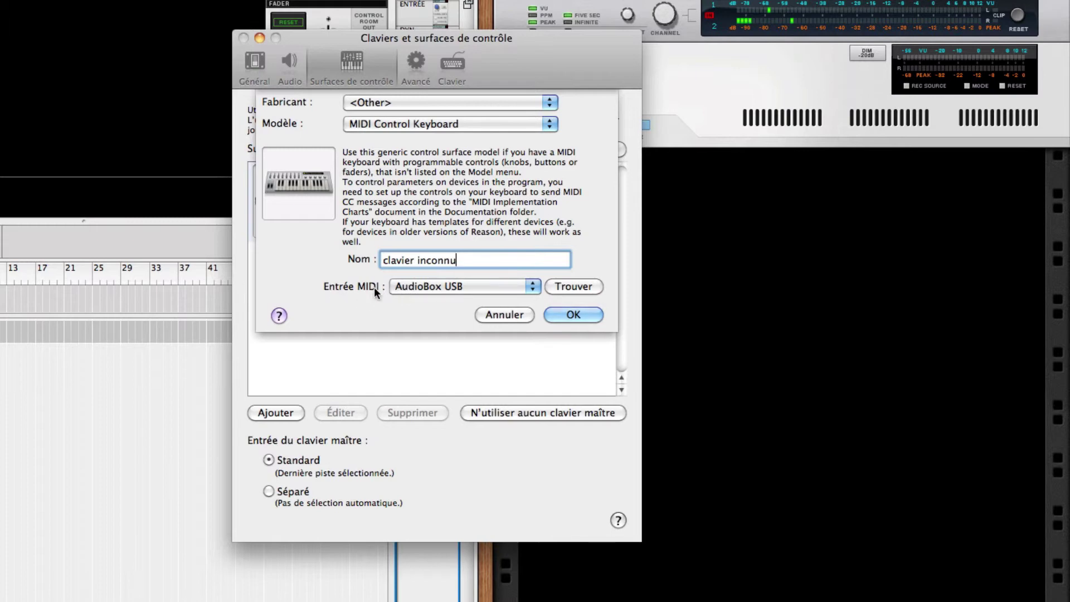
Step: Detect the keyboard's MIDI port by playing it, choose USB Axiom 61 Port 1 as the input and confirm the new surface
left_click(568, 285)
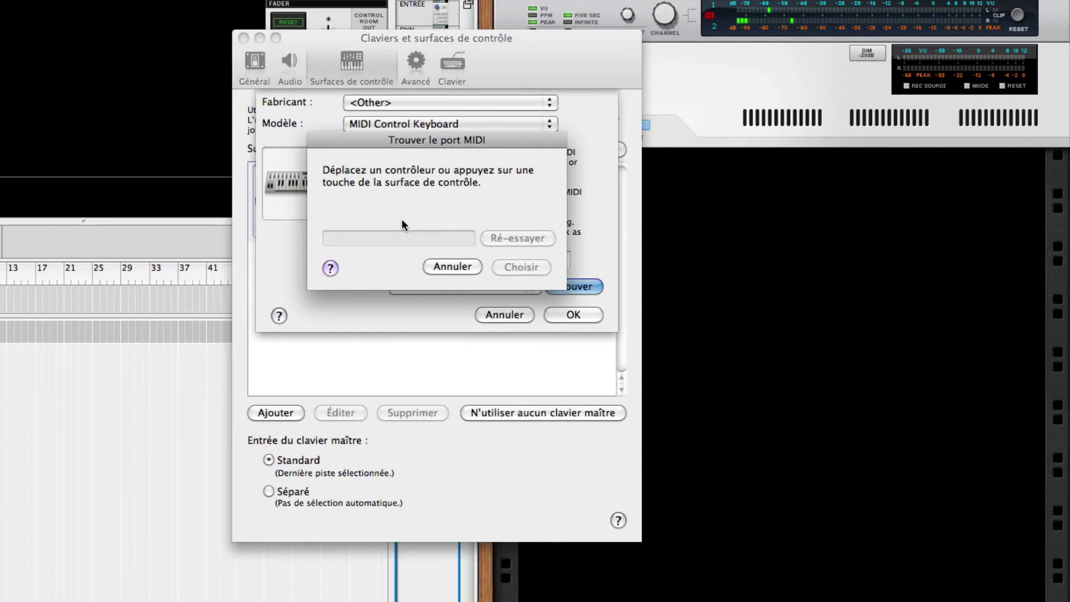
left_click_drag(430, 142, 240, 185)
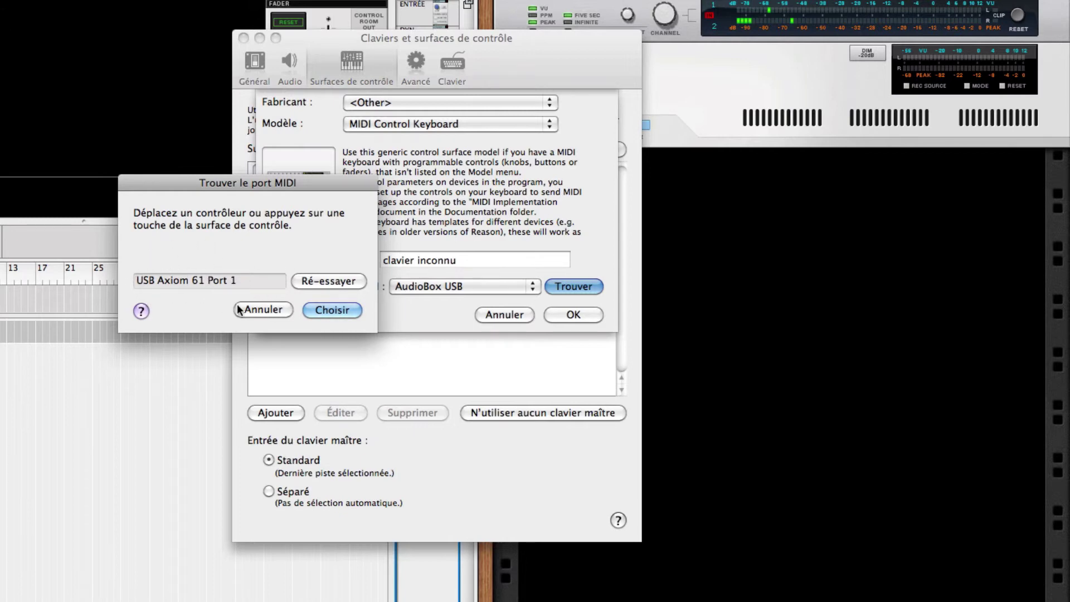
left_click(318, 309)
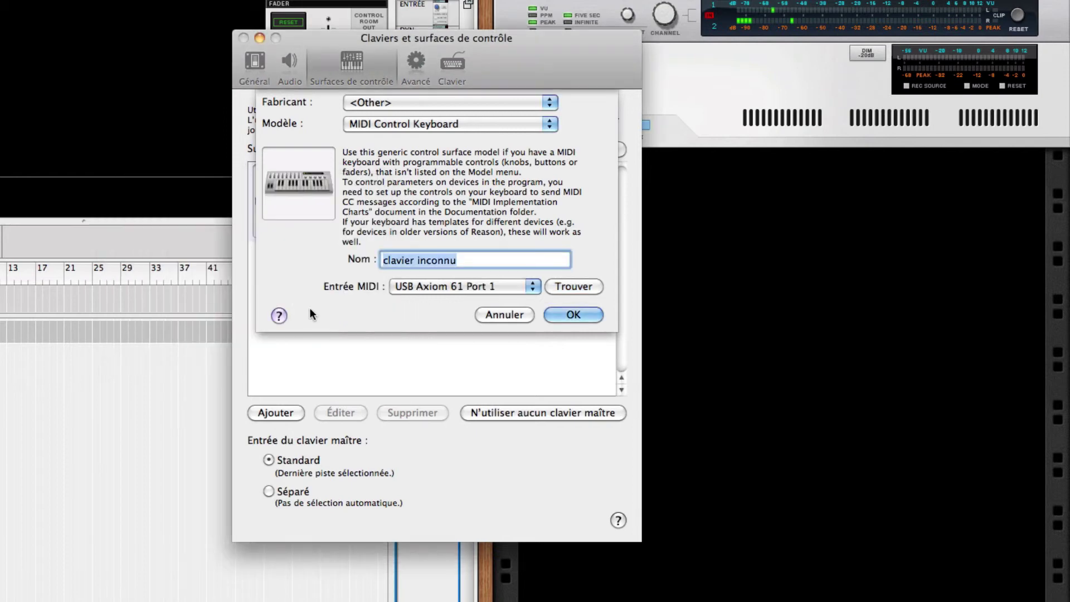
left_click(551, 316)
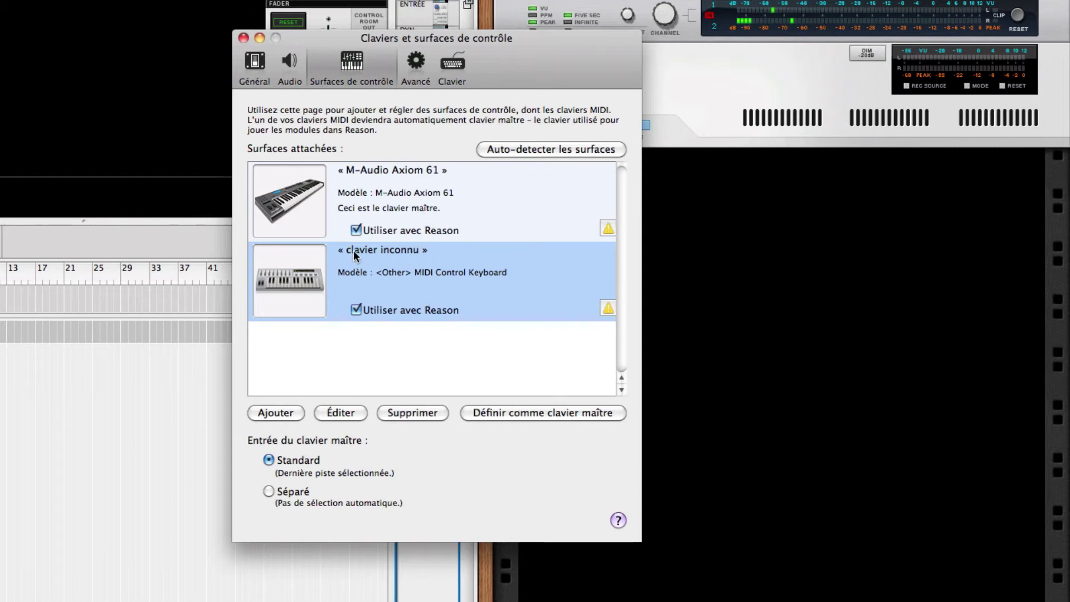
Step: Delete the M-Audio Axiom 61 from the attached surfaces and confirm the removal
left_click(433, 209)
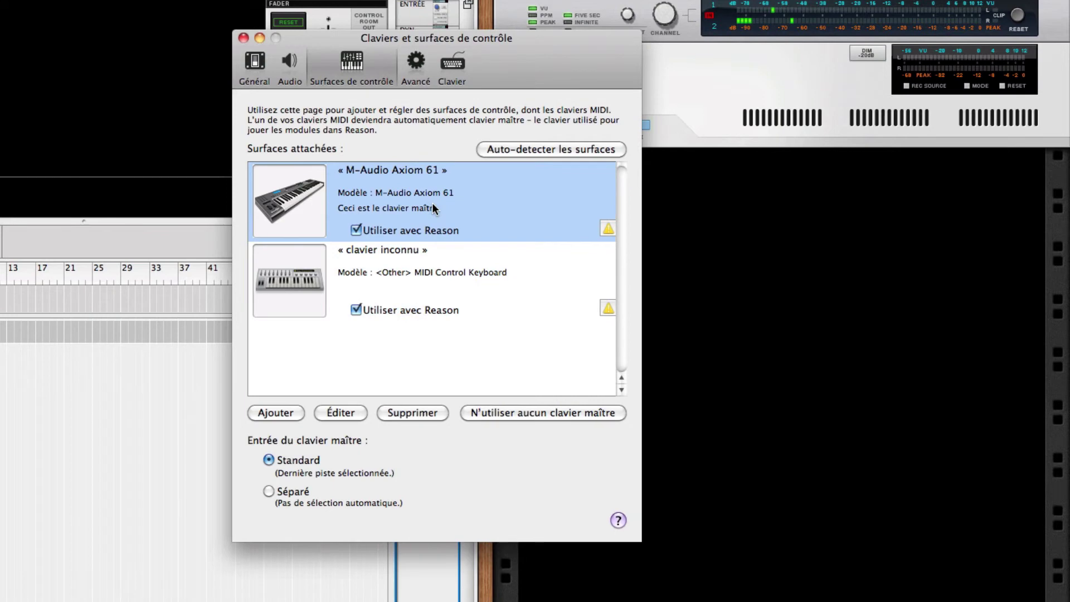
left_click(390, 413)
left_click(525, 213)
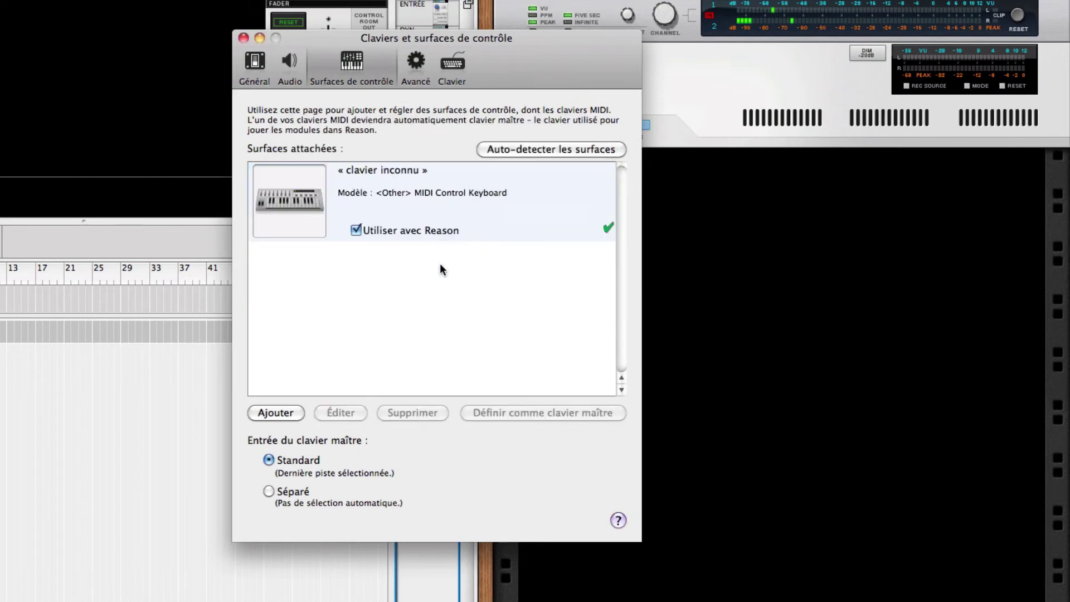
Step: Delete the "clavier inconnu" keyboard from the attached surfaces and confirm the removal
left_click(465, 219)
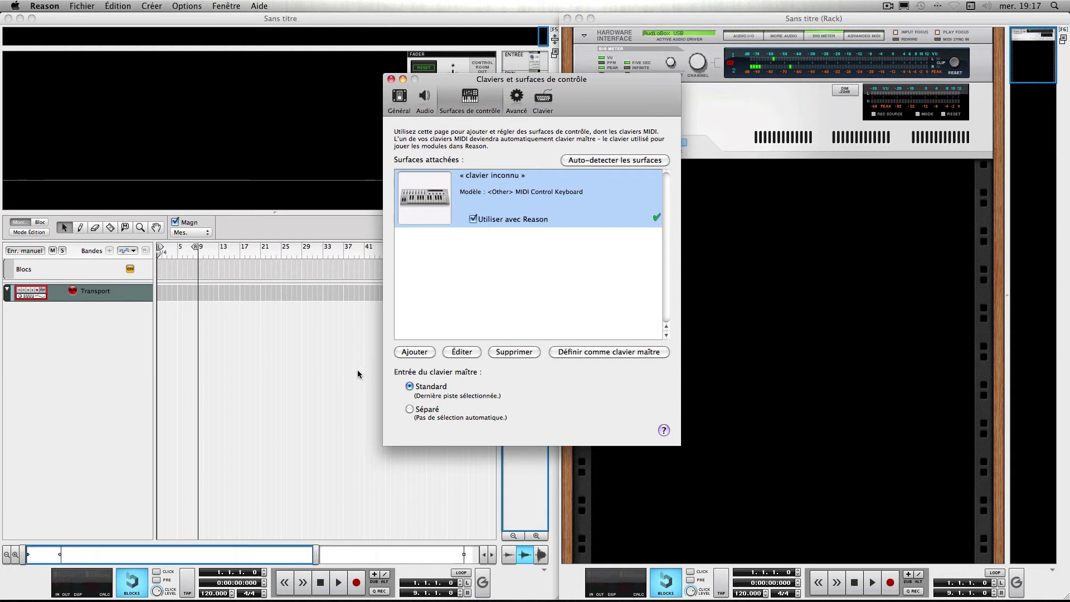
left_click(516, 354)
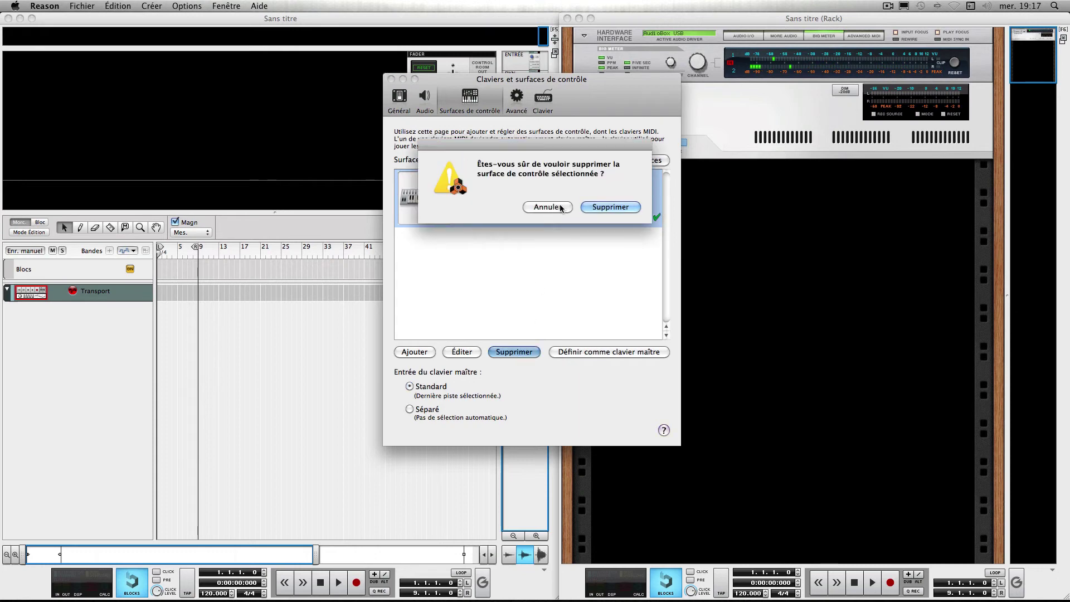
left_click(591, 208)
Step: Review the advanced external MIDI control settings and the computer keyboard's piano key mapping, and close the preferences
left_click(519, 103)
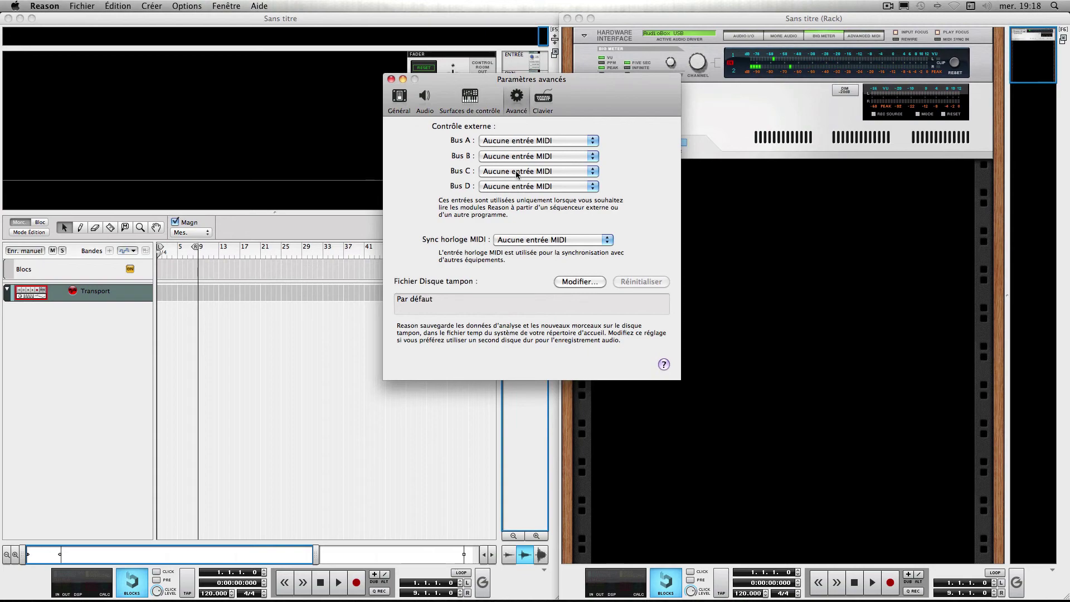
left_click(543, 102)
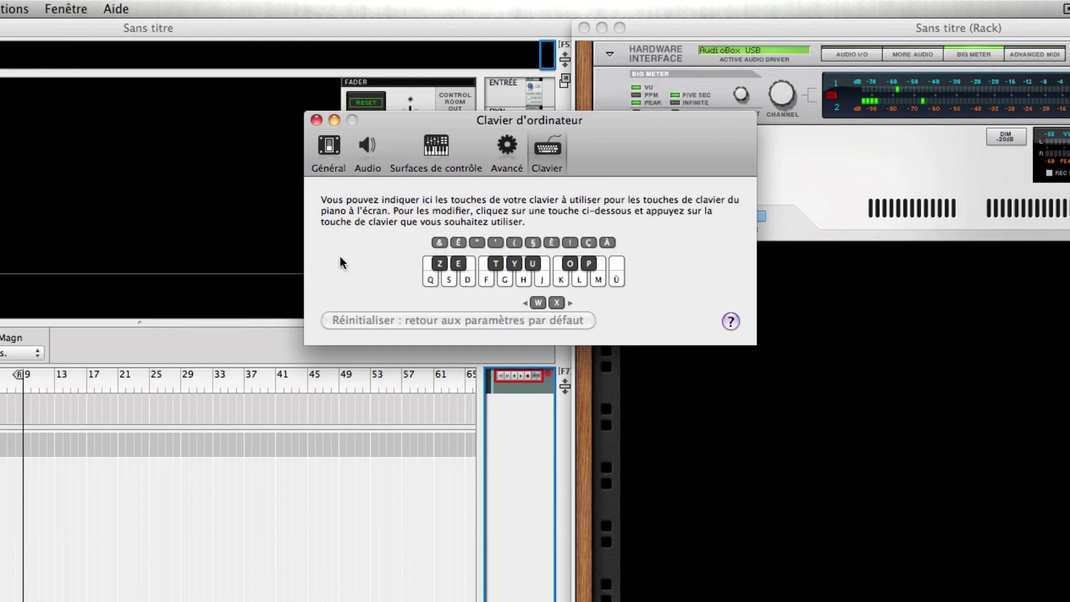
left_click(315, 121)
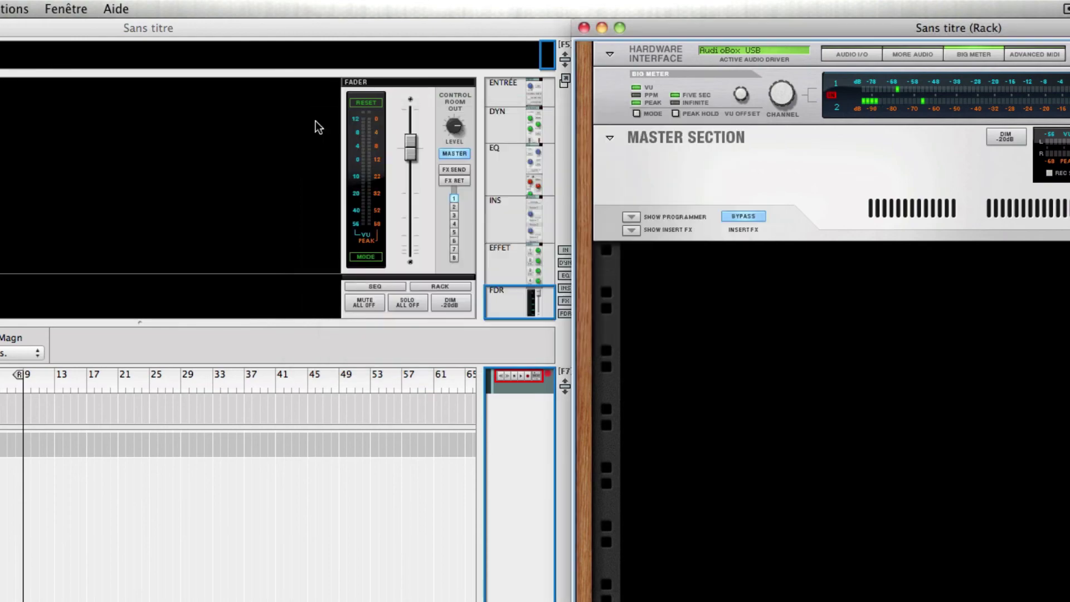